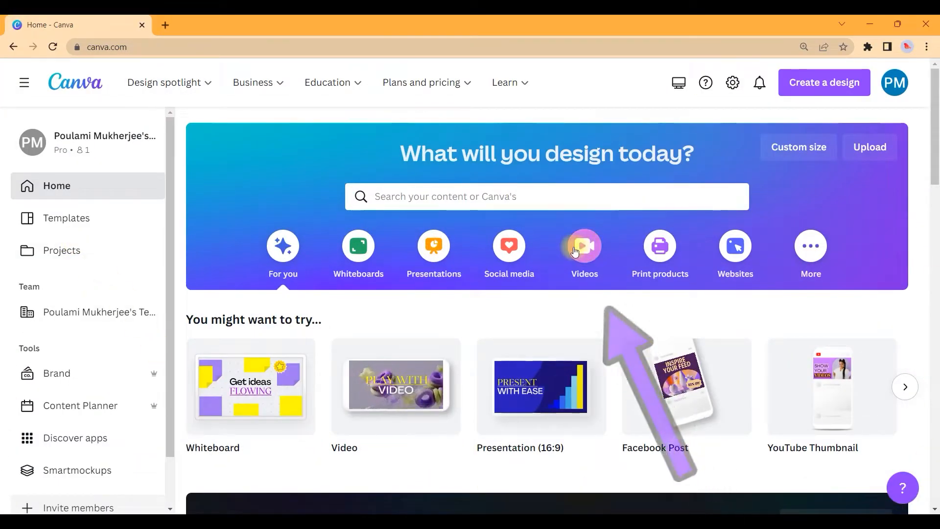
- Create a blank 1920 × 1080 px Video design and add the uploaded 17-second green-screen clip of the woman
{"action": "left_click", "coordinate": [584, 244]}
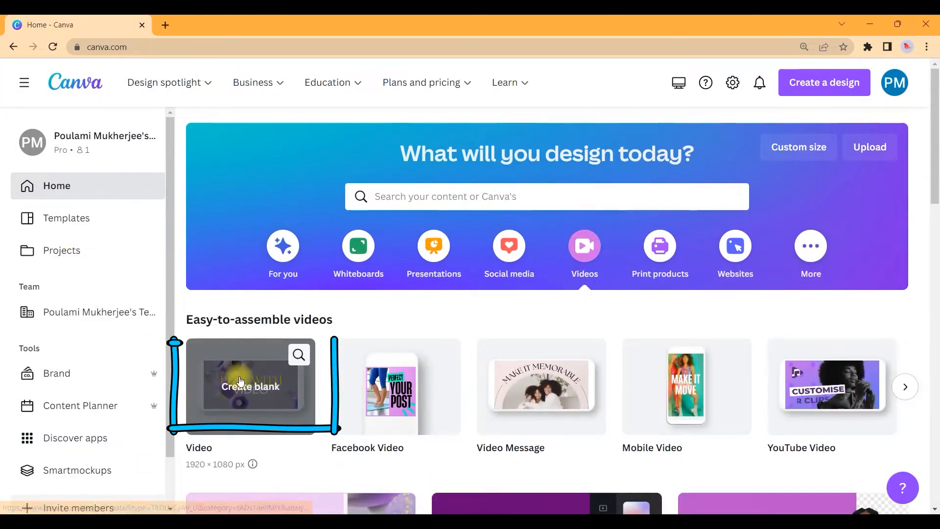
{"action": "left_click", "coordinate": [239, 376]}
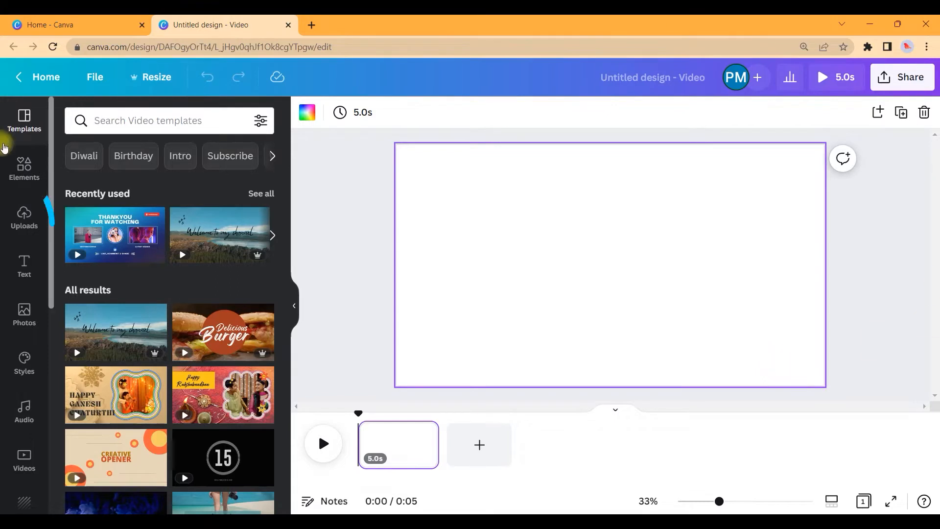
{"action": "left_click", "coordinate": [22, 226]}
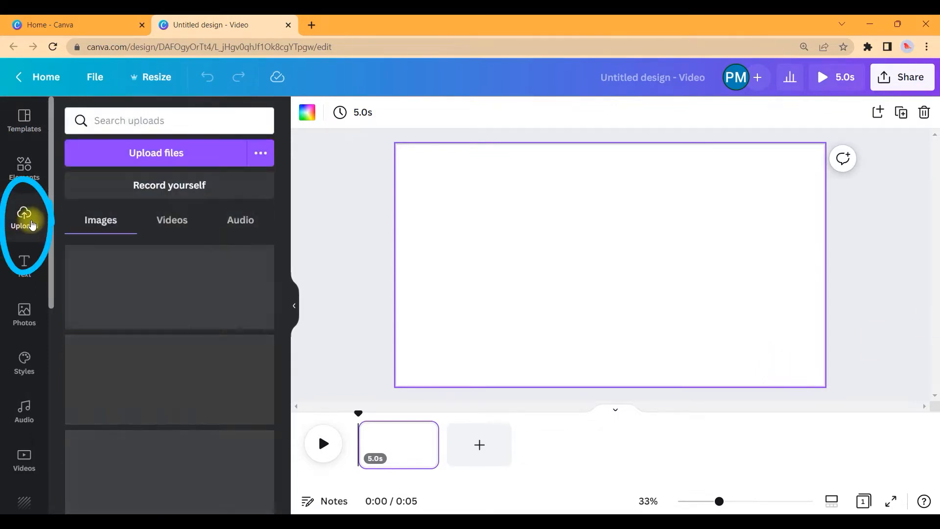
{"action": "left_click", "coordinate": [178, 219]}
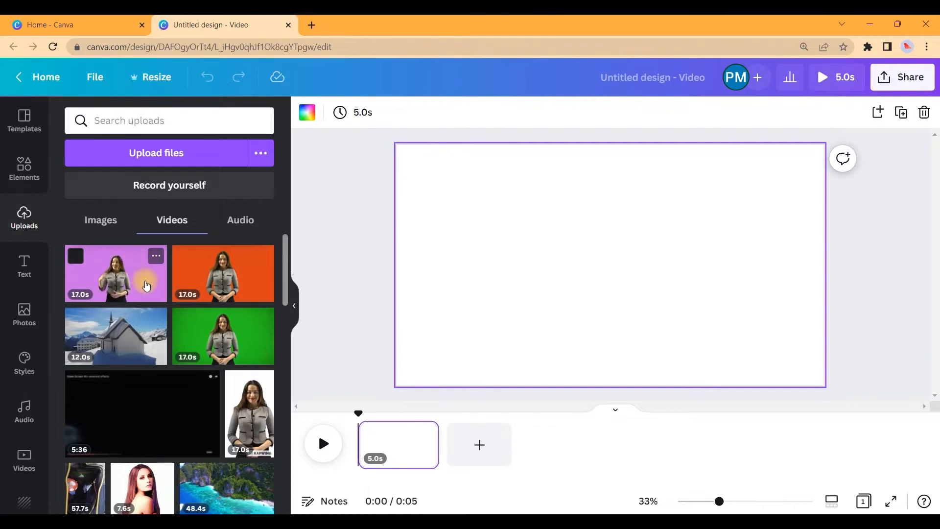
{"action": "left_click", "coordinate": [232, 327]}
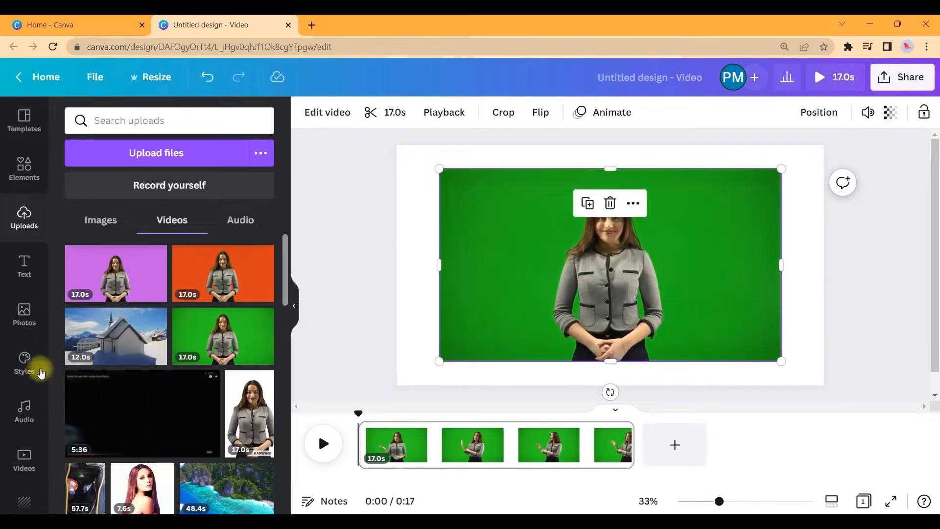
- Remove the green background from the woman's clip with Background Remover
{"action": "left_click", "coordinate": [612, 262]}
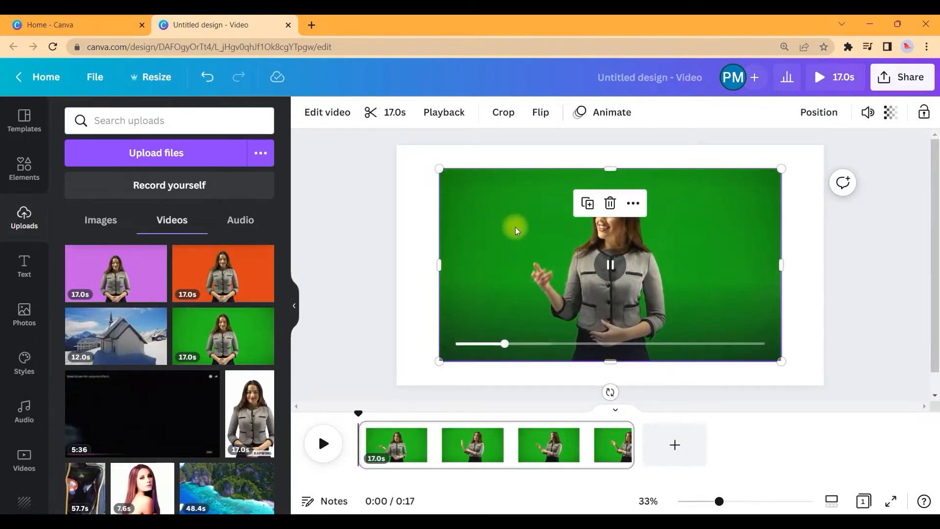
{"action": "left_click", "coordinate": [321, 113]}
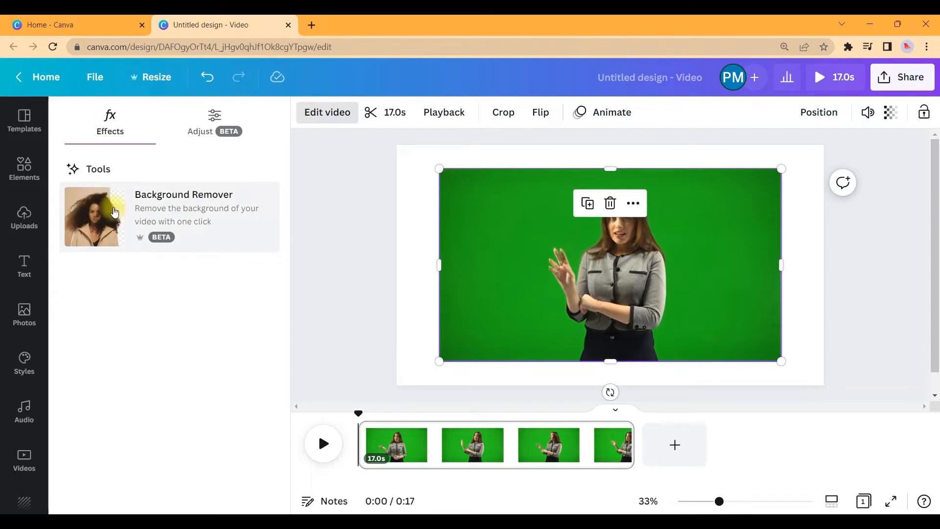
{"action": "left_click", "coordinate": [196, 209]}
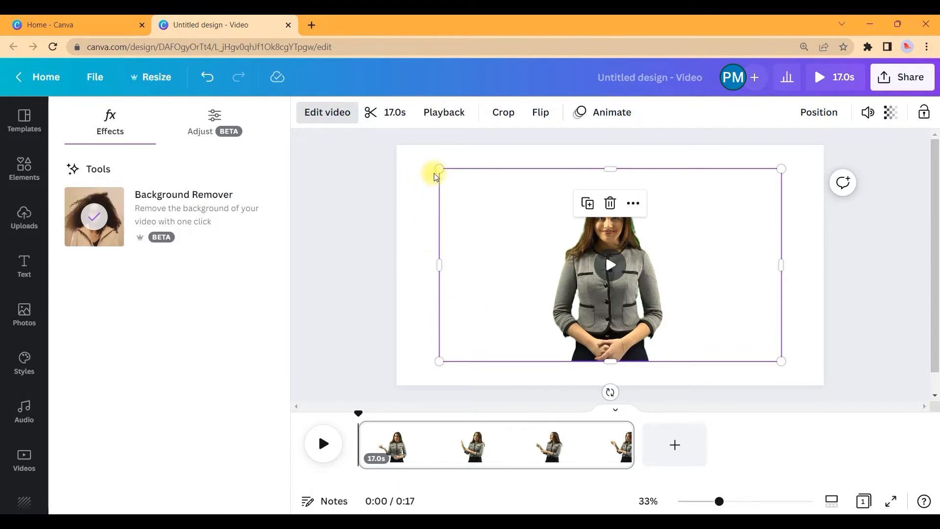
- Enlarge and reposition the cut-out clip so the woman stands on the page's bottom edge within a wide crop frame
{"action": "left_click_drag", "start_coordinate": [441, 267], "coordinate": [533, 272]}
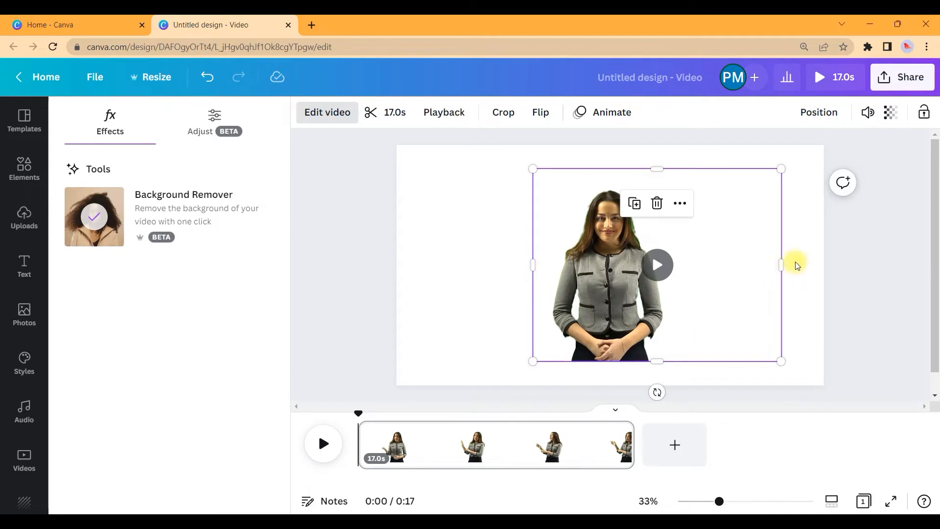
{"action": "left_click_drag", "start_coordinate": [783, 262], "coordinate": [670, 259]}
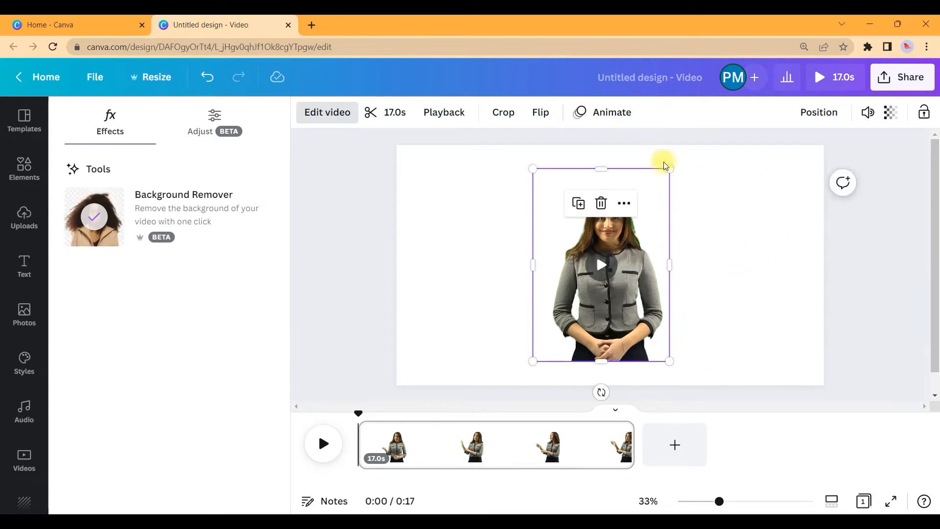
{"action": "left_click_drag", "start_coordinate": [669, 171], "coordinate": [695, 134]}
{"action": "left_click_drag", "start_coordinate": [636, 245], "coordinate": [615, 267]}
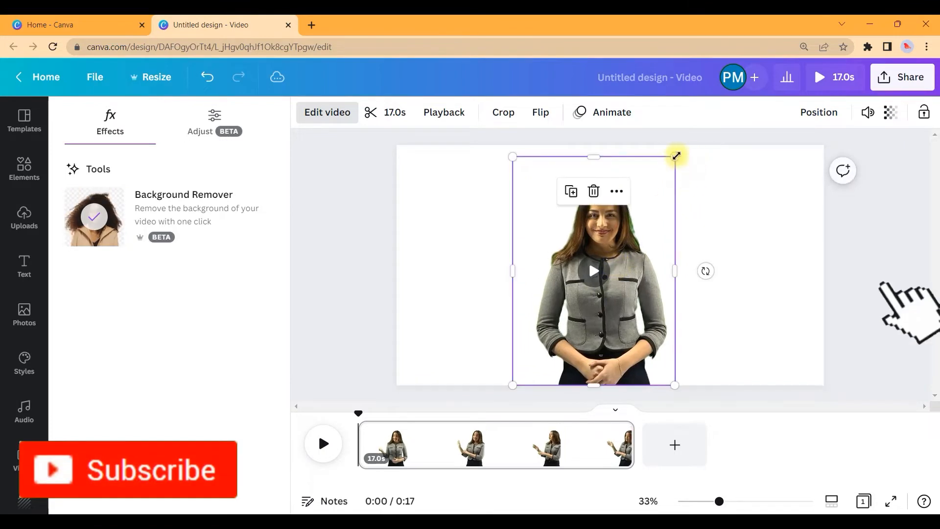
{"action": "left_click_drag", "start_coordinate": [675, 271], "coordinate": [766, 271]}
{"action": "left_click_drag", "start_coordinate": [513, 270], "coordinate": [429, 272]}
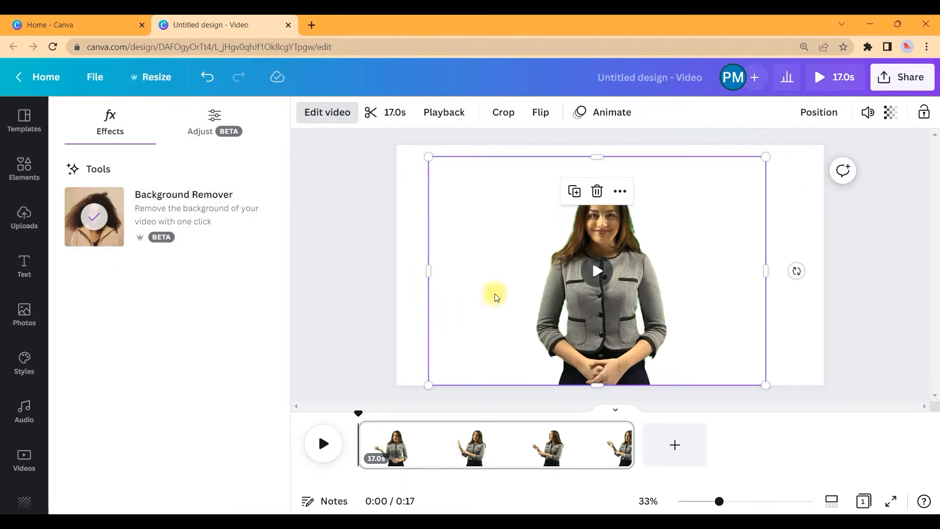
- Set the recently used 32-second meadow video as the page background and play the composite
{"action": "left_click", "coordinate": [24, 169]}
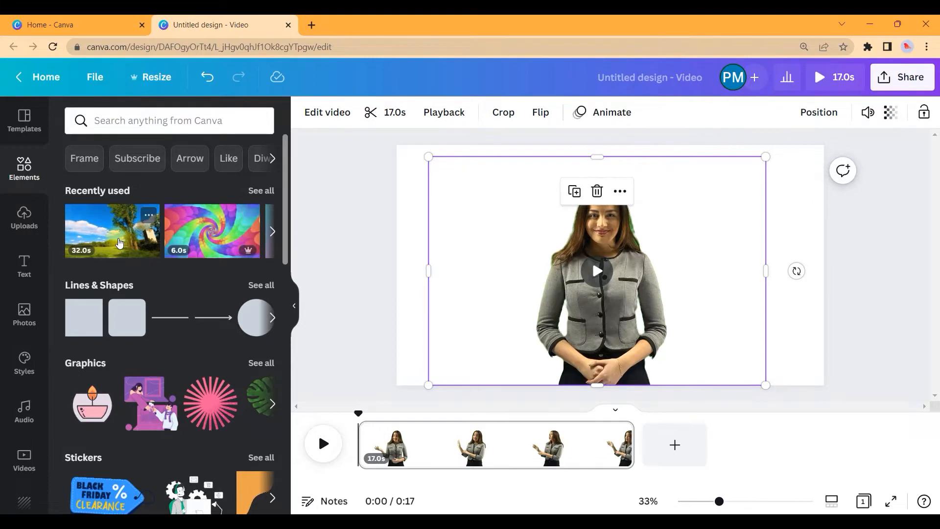
{"action": "left_click", "coordinate": [132, 230]}
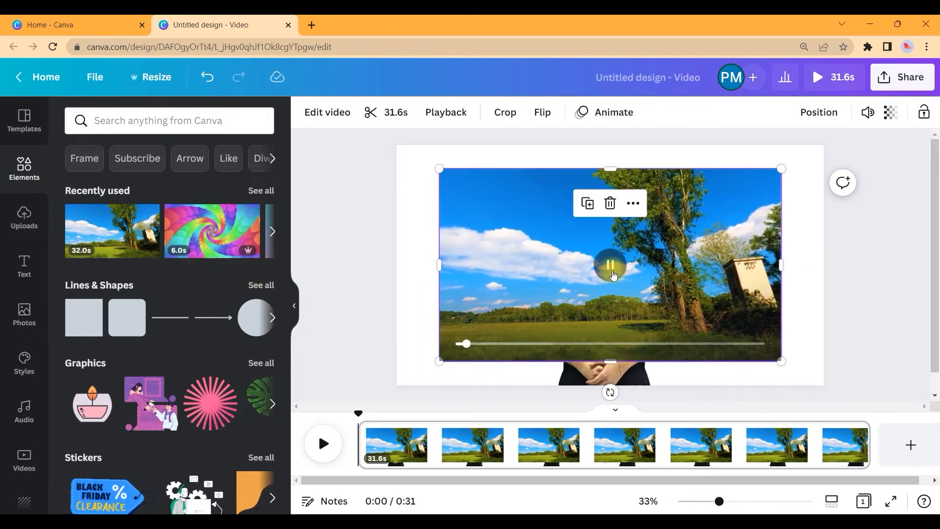
{"action": "right_click", "coordinate": [694, 287]}
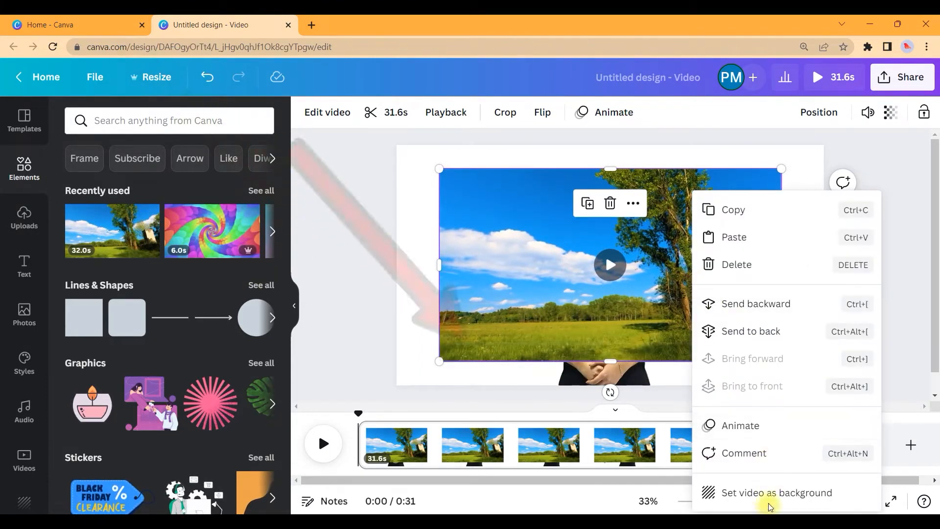
{"action": "left_click", "coordinate": [738, 498]}
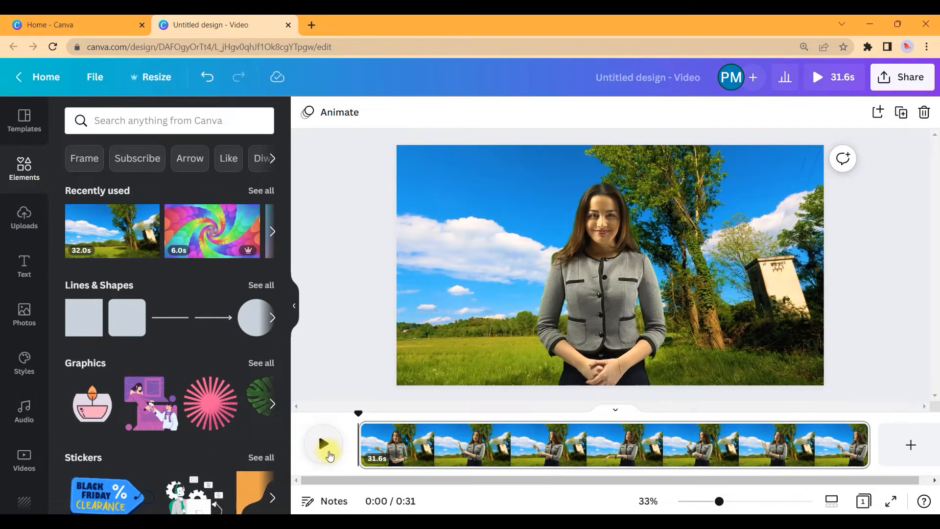
{"action": "left_click", "coordinate": [324, 444]}
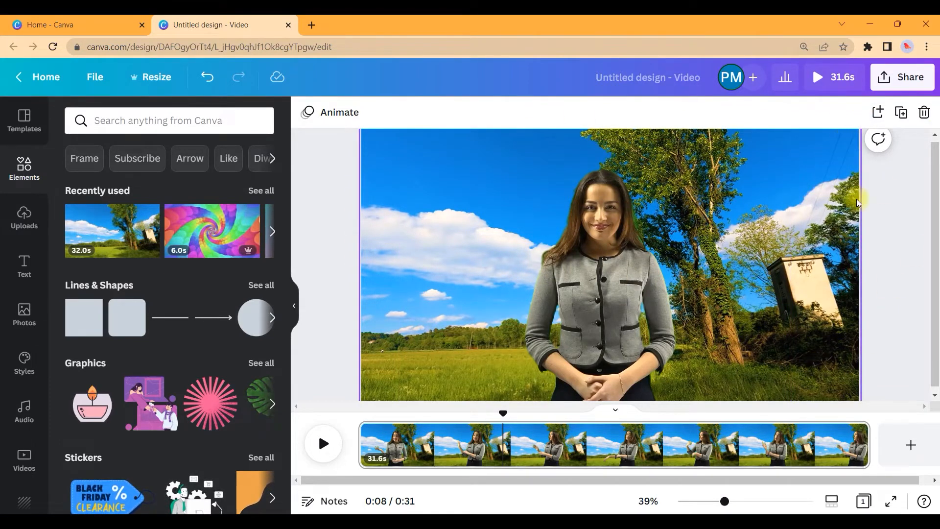
- Apply Background Remover to the meadow video behind the woman
{"action": "left_click_drag", "start_coordinate": [725, 501], "coordinate": [719, 501]}
{"action": "left_click", "coordinate": [577, 169]}
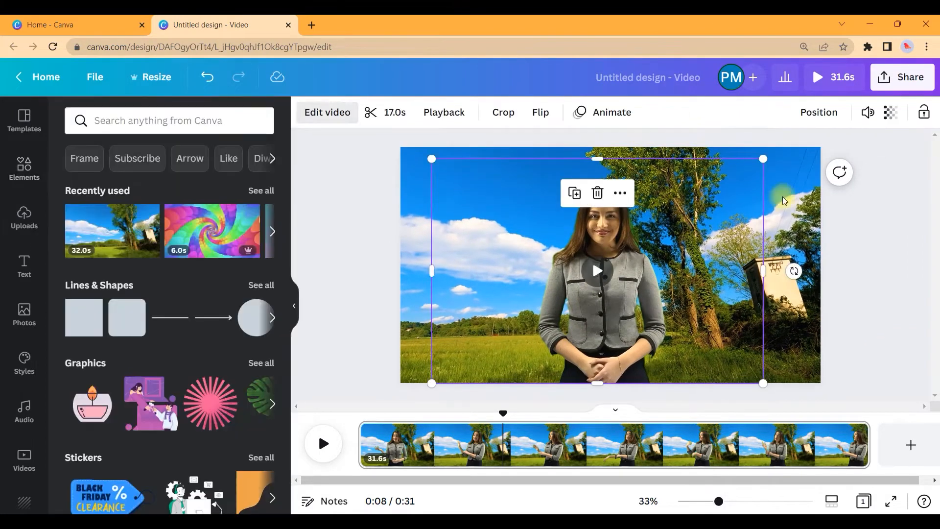
{"action": "left_click", "coordinate": [363, 111]}
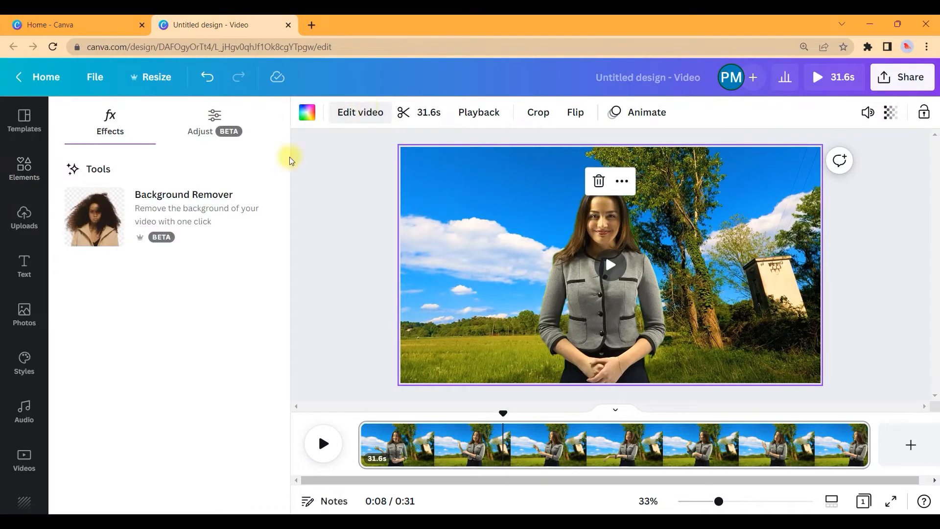
{"action": "left_click", "coordinate": [158, 201]}
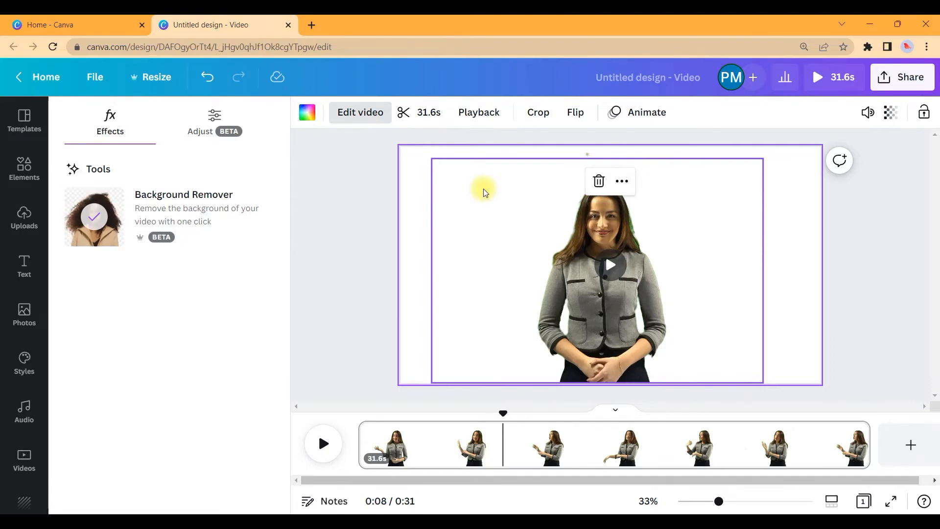
- Delete the page's current content and add the uploaded orange-background clip of the woman
{"action": "left_click", "coordinate": [25, 216]}
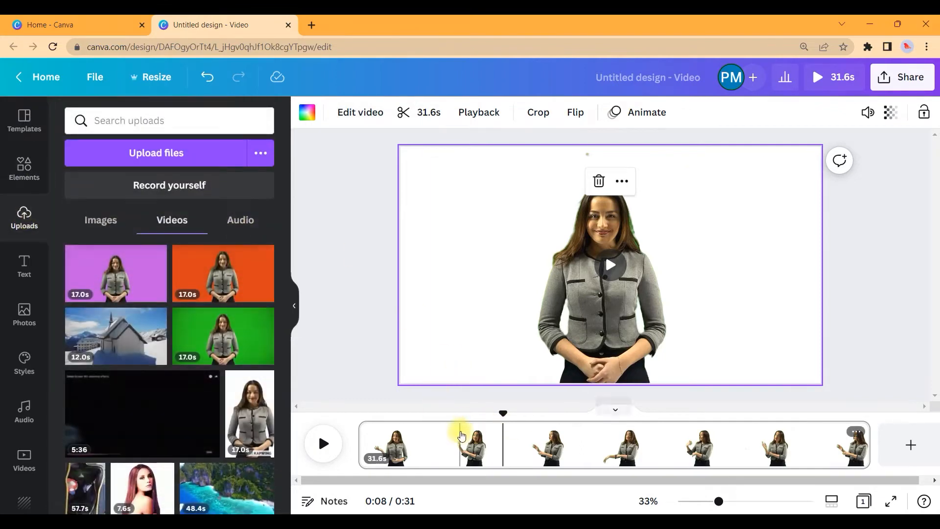
{"action": "left_click", "coordinate": [461, 435]}
{"action": "key", "text": "Delete"}
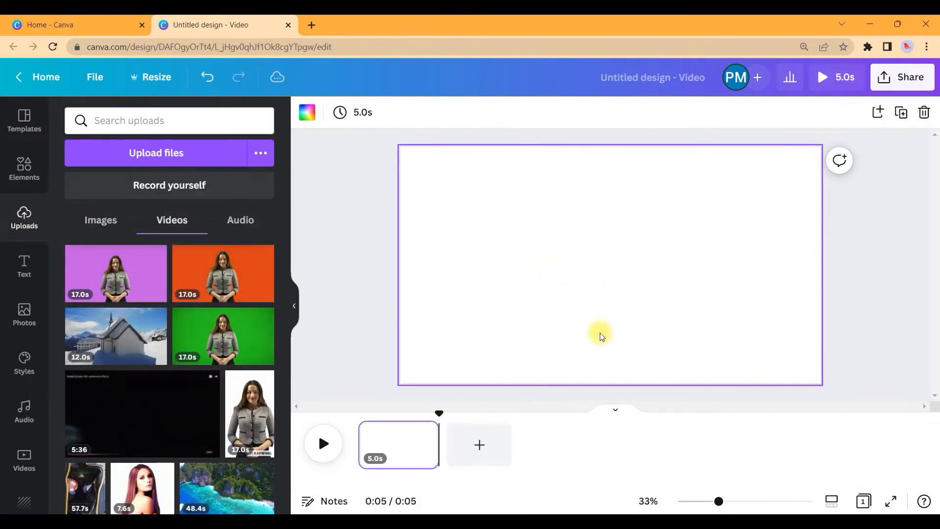
{"action": "left_click", "coordinate": [211, 267]}
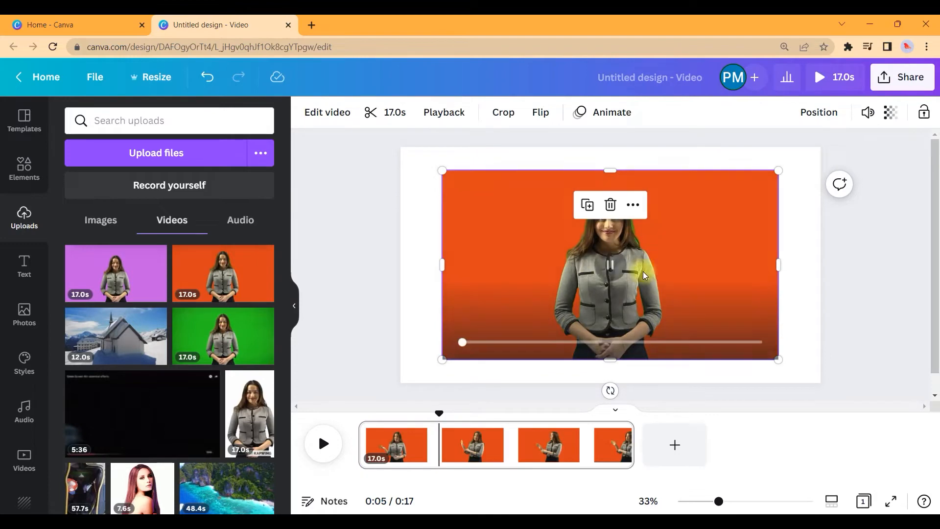
- Remove the orange background from the newly added clip with Background Remover
{"action": "left_click", "coordinate": [328, 115]}
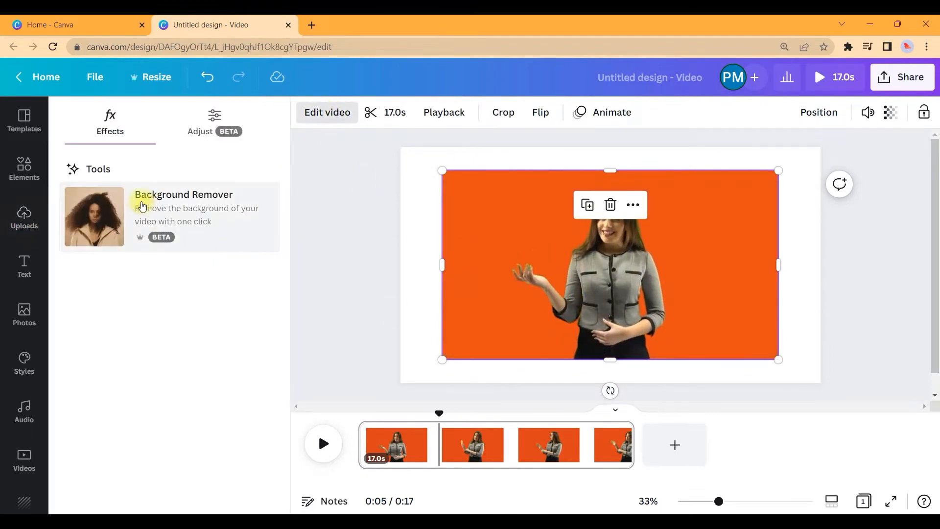
{"action": "left_click", "coordinate": [128, 208]}
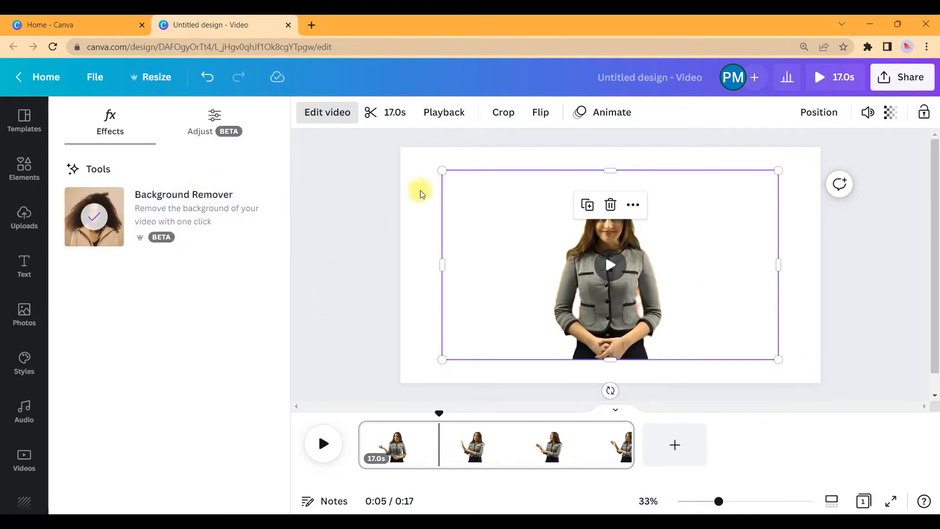
{"action": "left_click", "coordinate": [407, 159]}
- Scale up the cut-out woman, align her with the page's bottom edge, and leave the clip's crop frame nearly page-wide
{"action": "left_click_drag", "start_coordinate": [444, 265], "coordinate": [535, 265]}
{"action": "left_click_drag", "start_coordinate": [774, 266], "coordinate": [673, 276]}
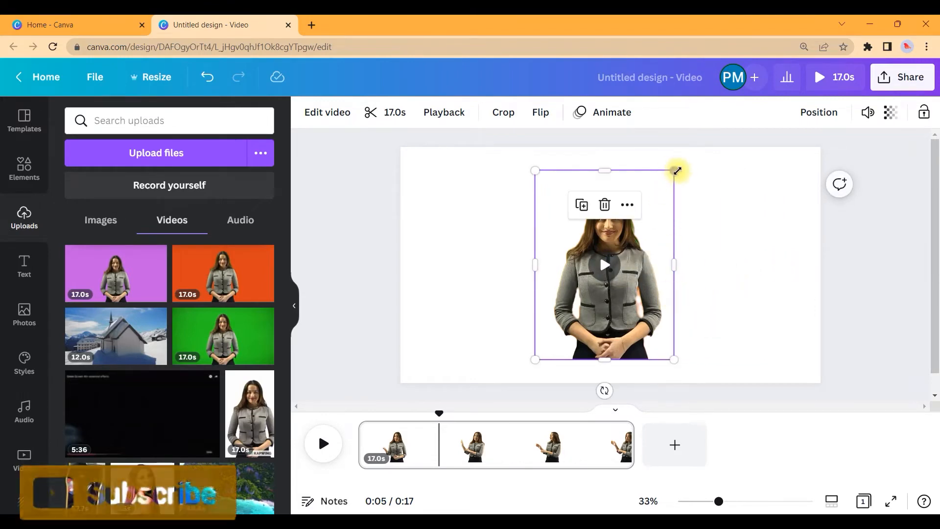
{"action": "left_click_drag", "start_coordinate": [677, 171], "coordinate": [714, 151]}
{"action": "left_click_drag", "start_coordinate": [651, 222], "coordinate": [632, 243]}
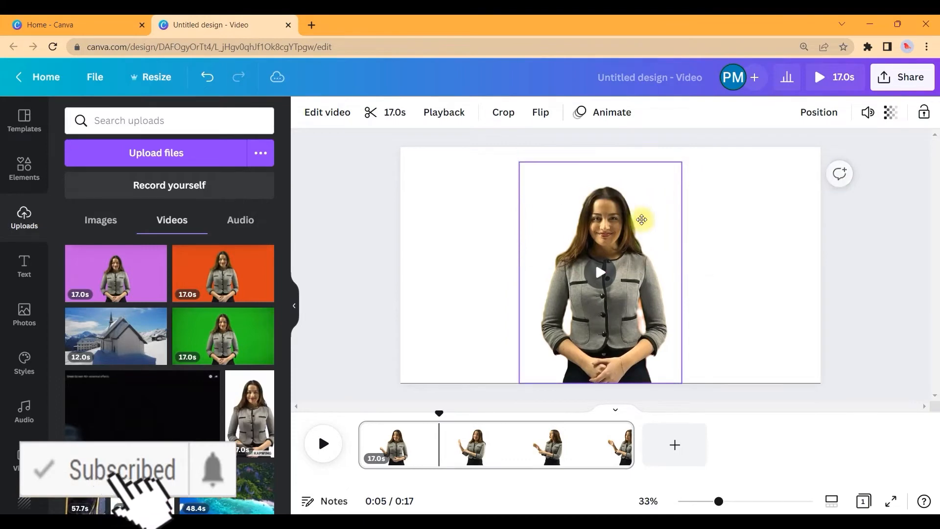
{"action": "left_click", "coordinate": [642, 219]}
{"action": "left_click_drag", "start_coordinate": [685, 273], "coordinate": [796, 272]}
{"action": "left_click_drag", "start_coordinate": [516, 273], "coordinate": [411, 275]}
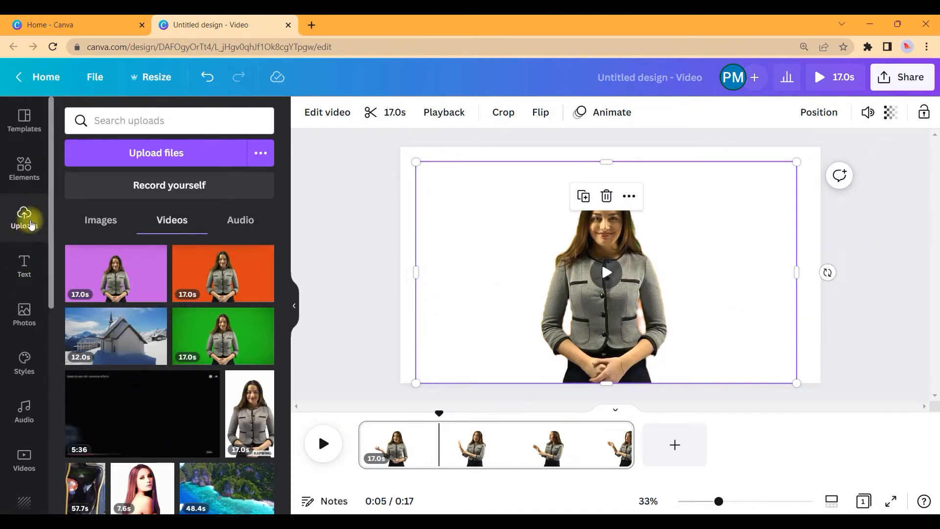
- Set the recently used 6-second rainbow spiral video as the page background and play the composite
{"action": "left_click", "coordinate": [21, 168]}
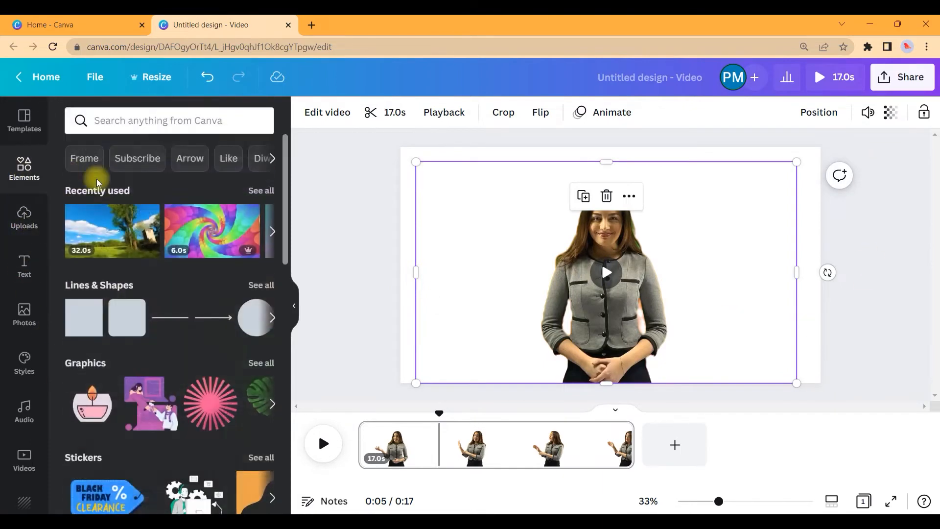
{"action": "left_click", "coordinate": [222, 229]}
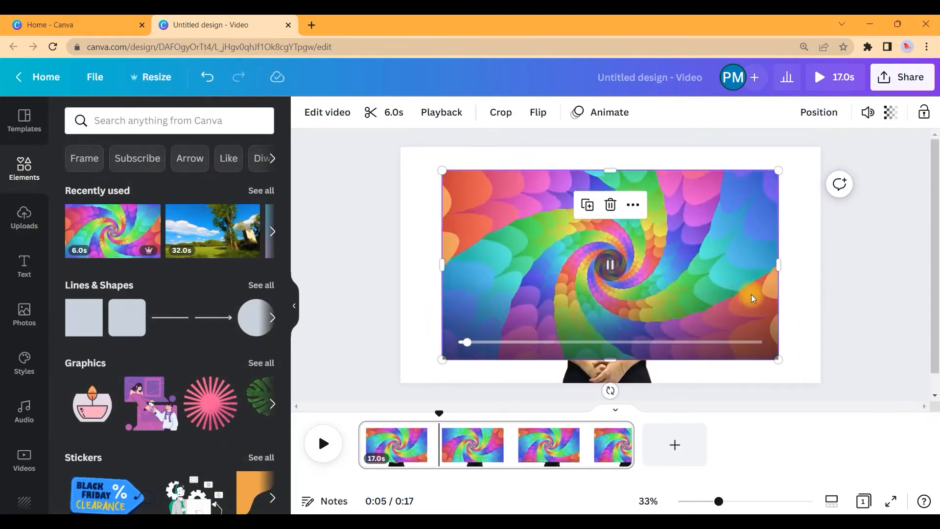
{"action": "right_click", "coordinate": [696, 264]}
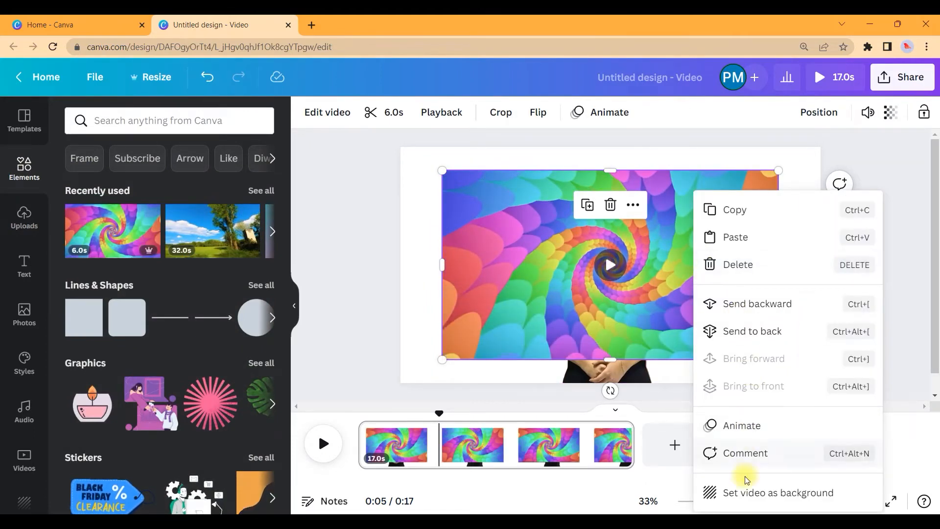
{"action": "left_click", "coordinate": [718, 494]}
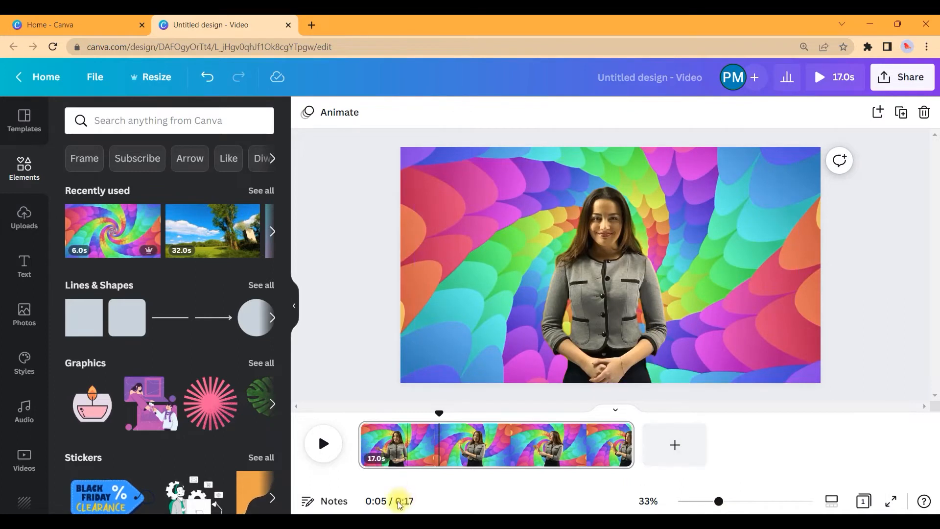
{"action": "left_click", "coordinate": [334, 444]}
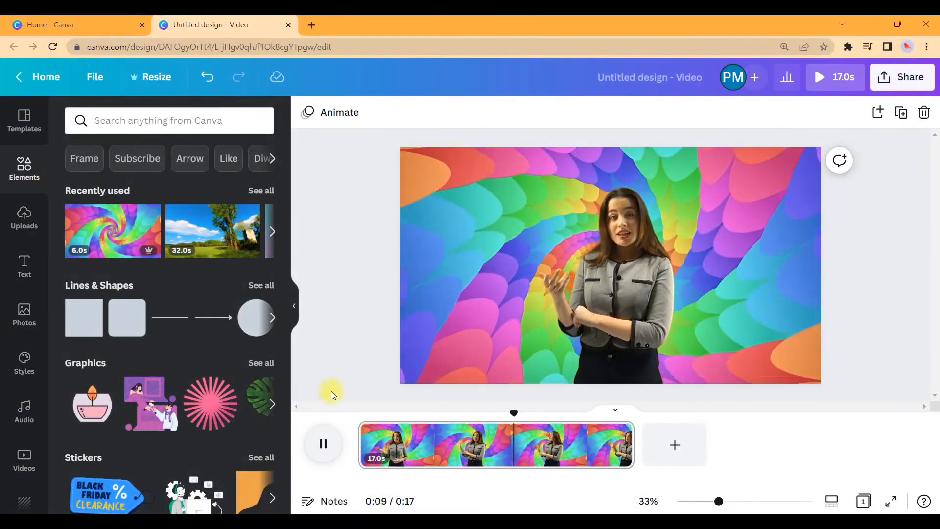
- Apply Background Remover to the rainbow spiral video behind the woman
{"action": "left_click", "coordinate": [417, 166]}
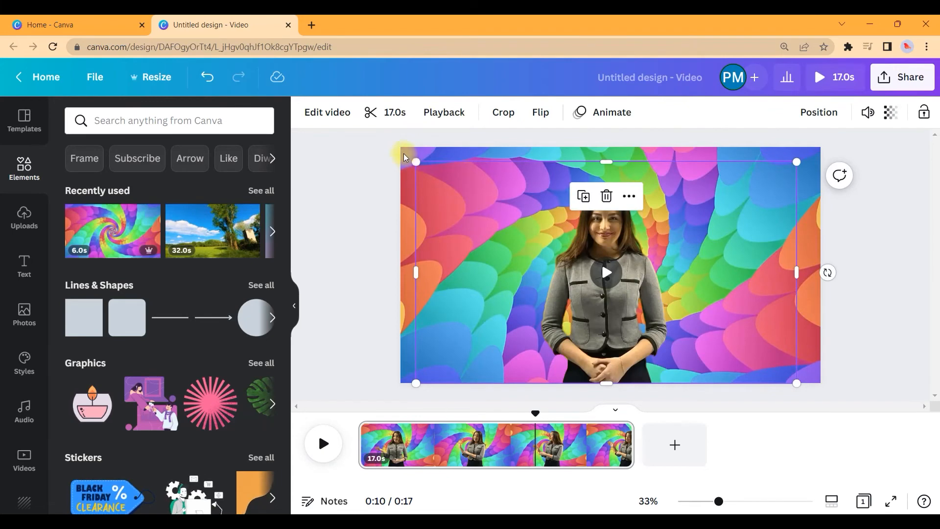
{"action": "left_click", "coordinate": [404, 154]}
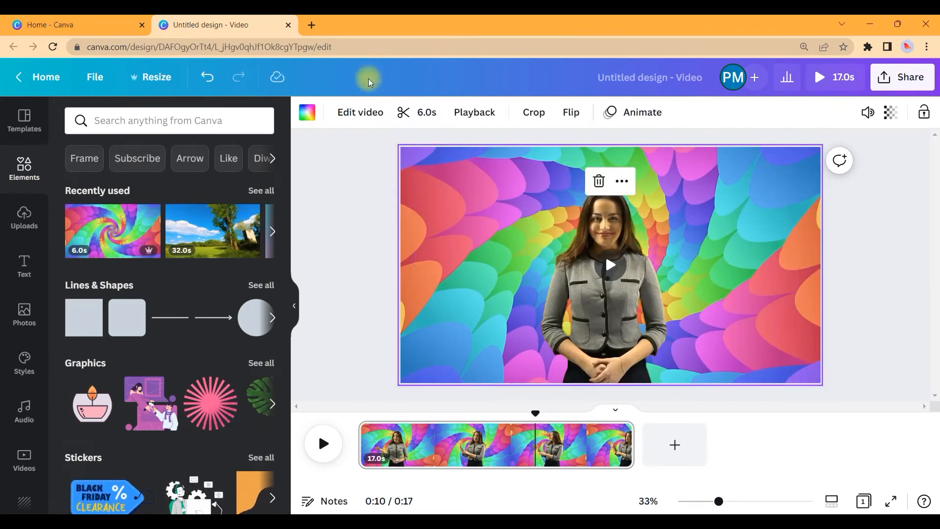
{"action": "left_click", "coordinate": [360, 112]}
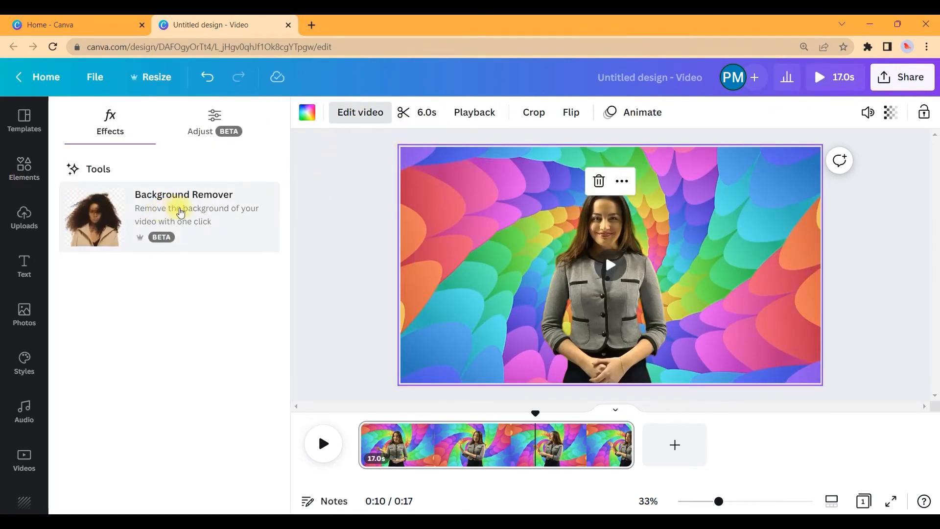
{"action": "left_click", "coordinate": [177, 207]}
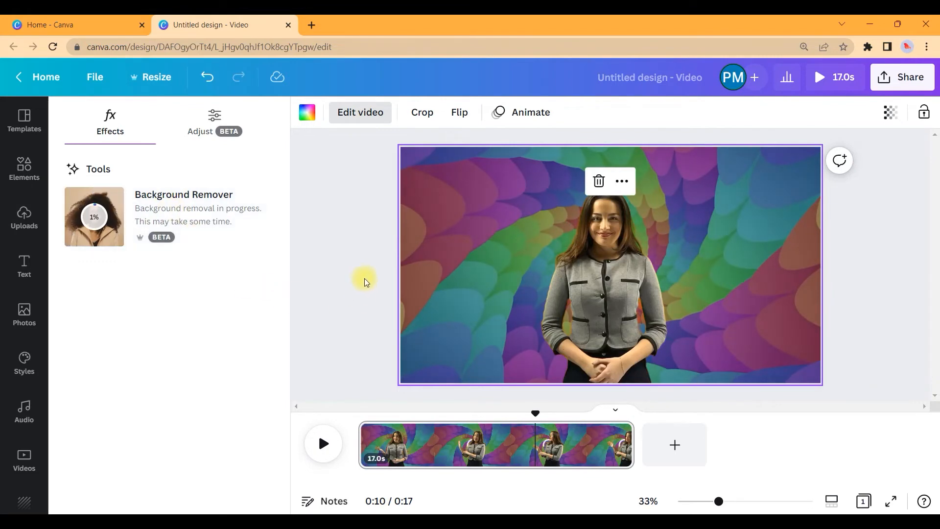